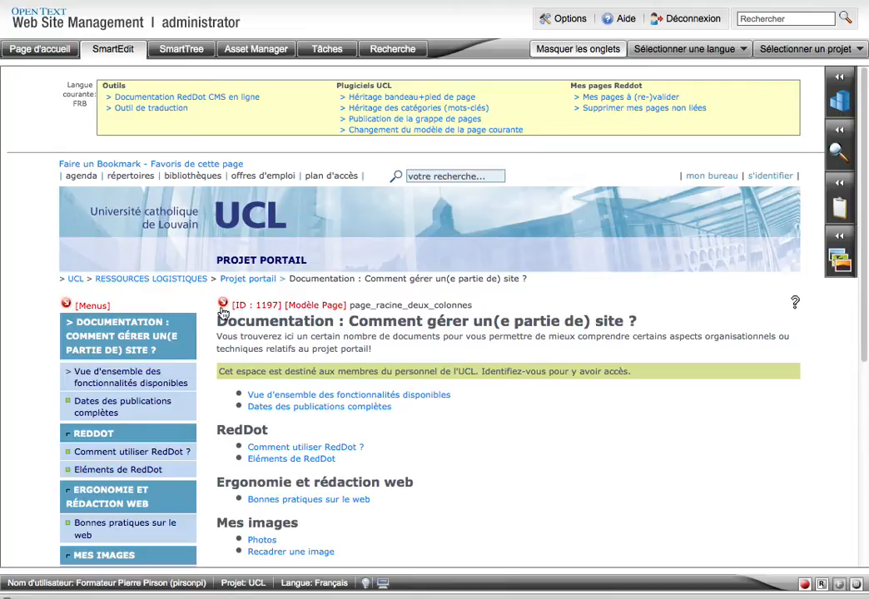
Open the page "Documentation : Comment gérer un(e partie de) site ?" for editing and look through its editable elements.
left_click(223, 304)
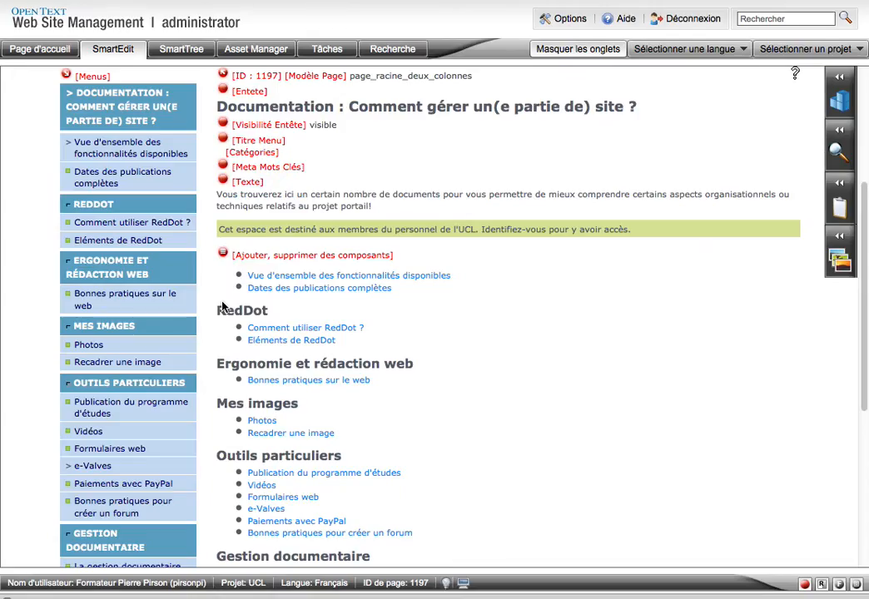
scroll(518, 400, "up", 5)
scroll(517, 400, "up", 1)
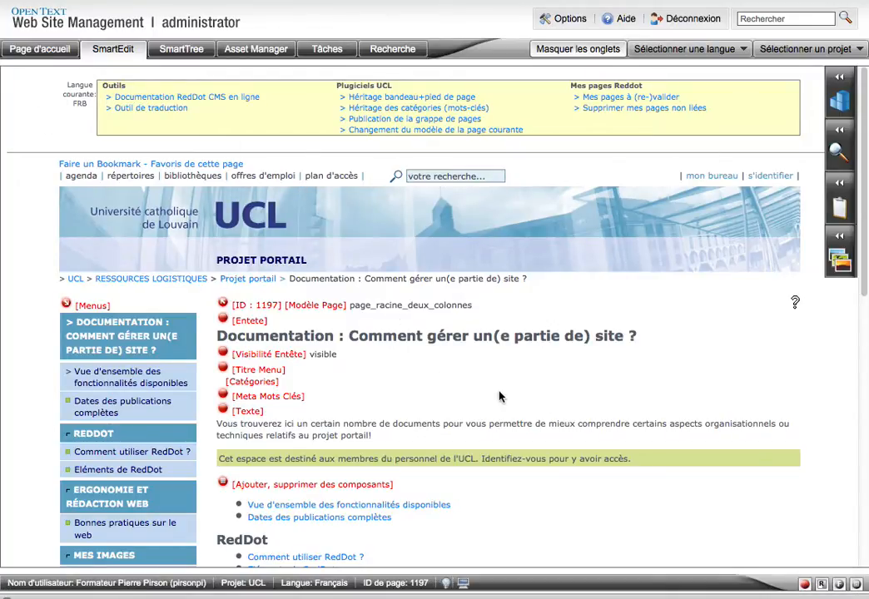
scroll(500, 398, "down", 5)
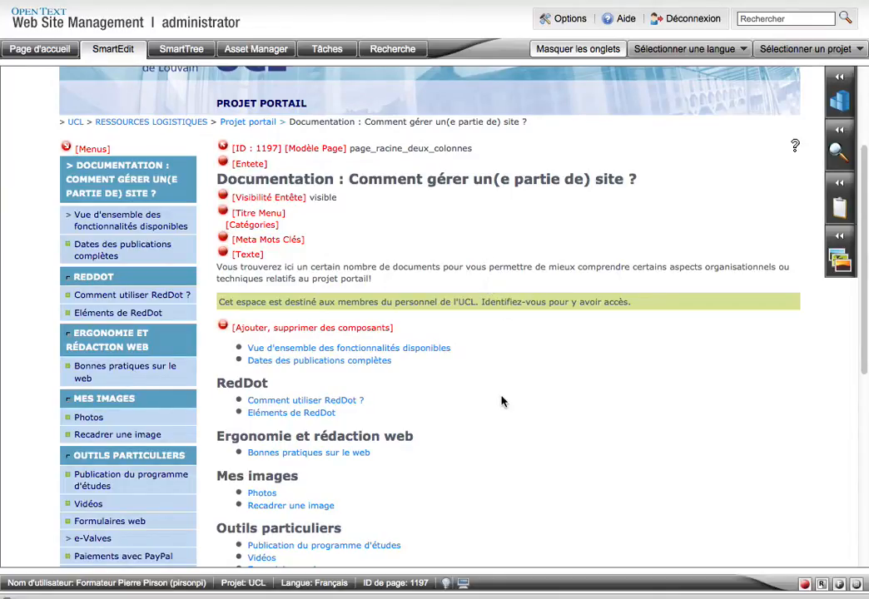
scroll(502, 402, "down", 3)
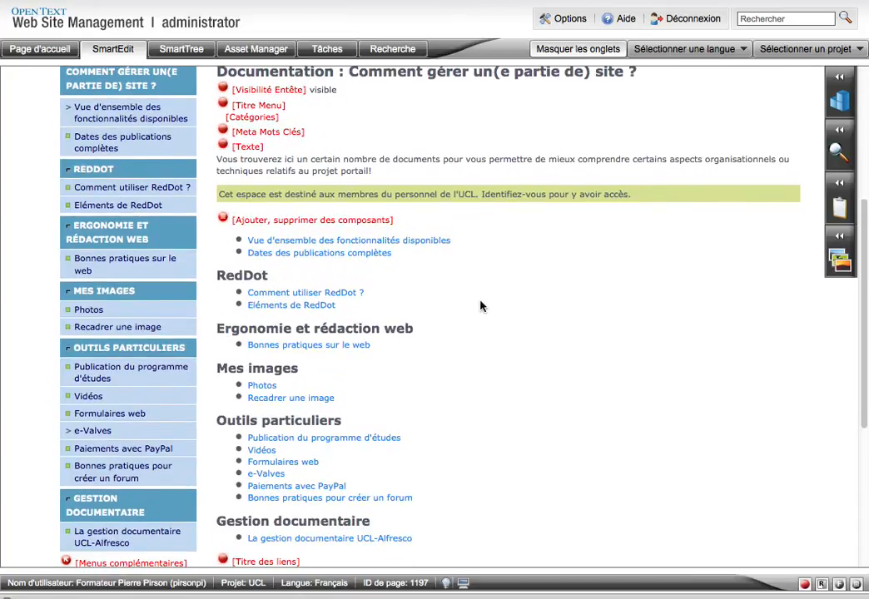
right_click(469, 298)
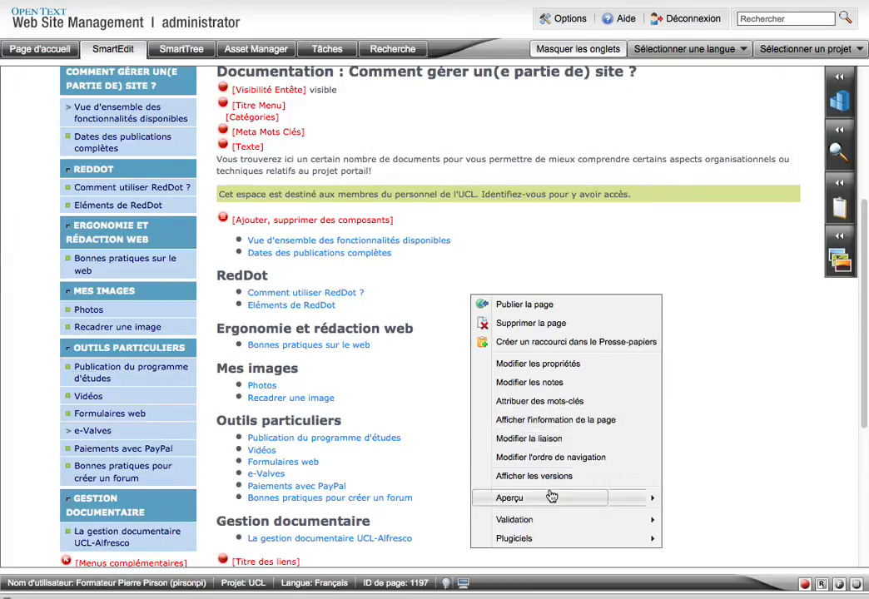
mouse_move(539, 502)
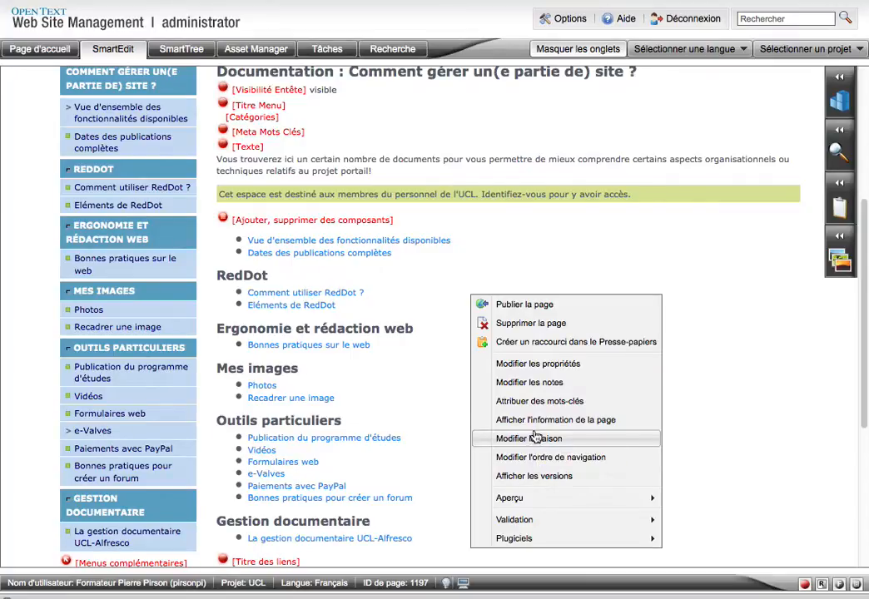
left_click(684, 324)
Assign the keyword "personnel" from the category "public" to the documentation page.
scroll(517, 299, "up", 5)
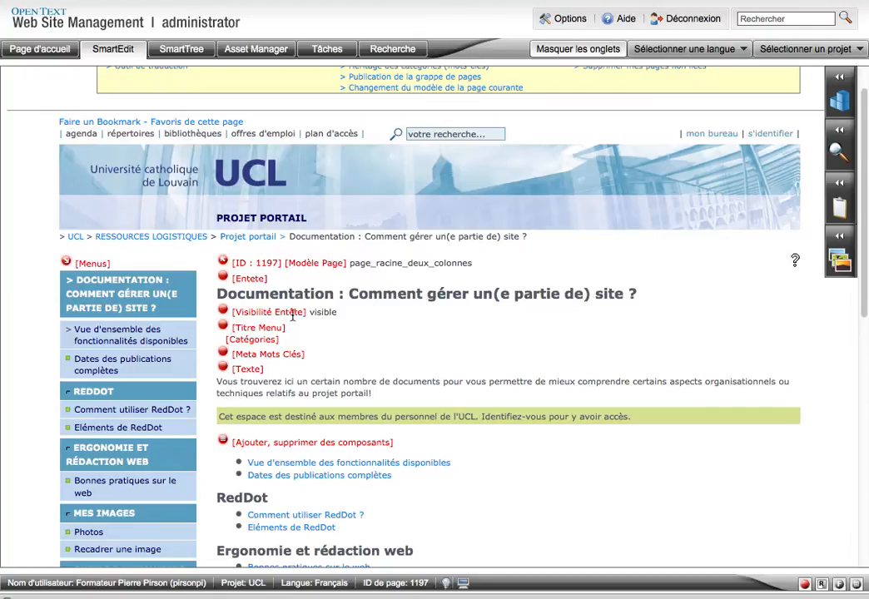
left_click_drag(231, 342, 280, 342)
left_click(235, 343)
right_click(523, 410)
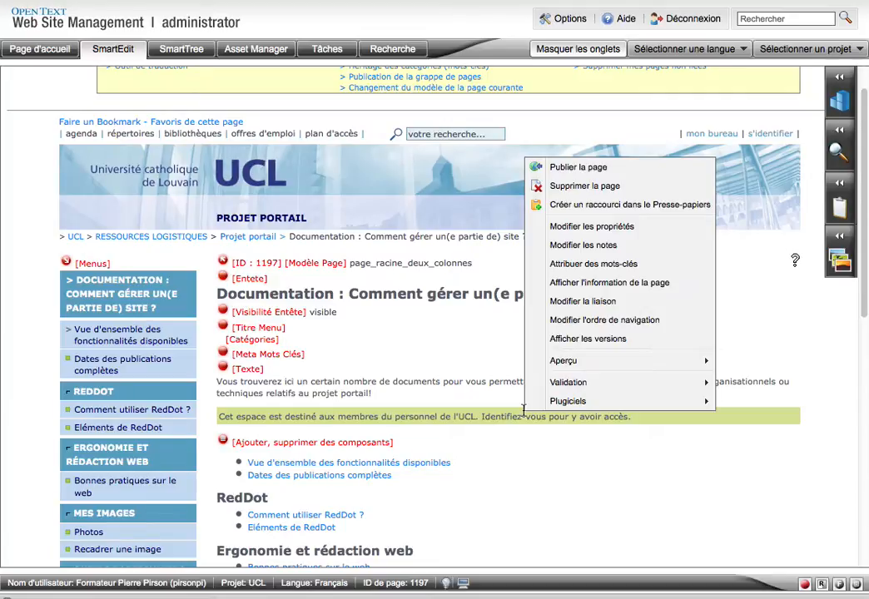
left_click(582, 265)
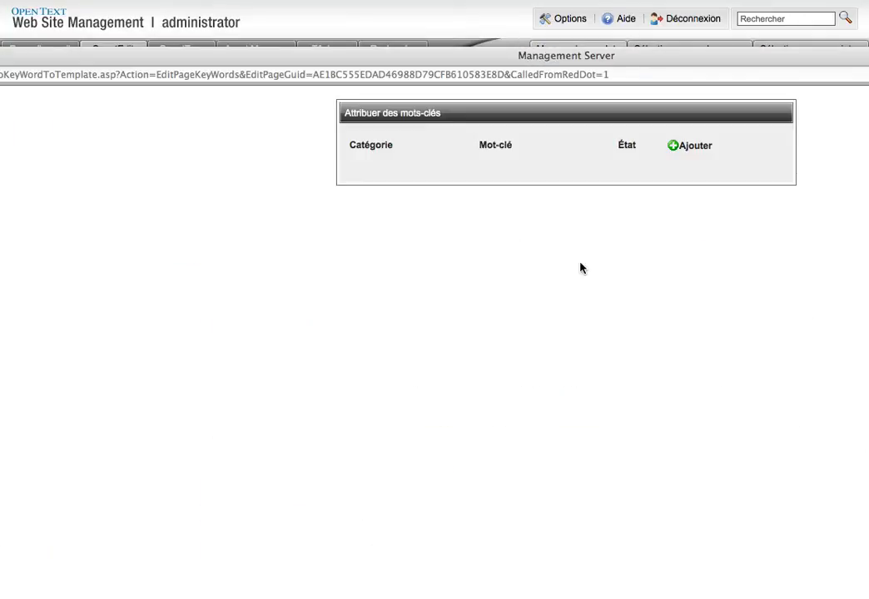
left_click(691, 148)
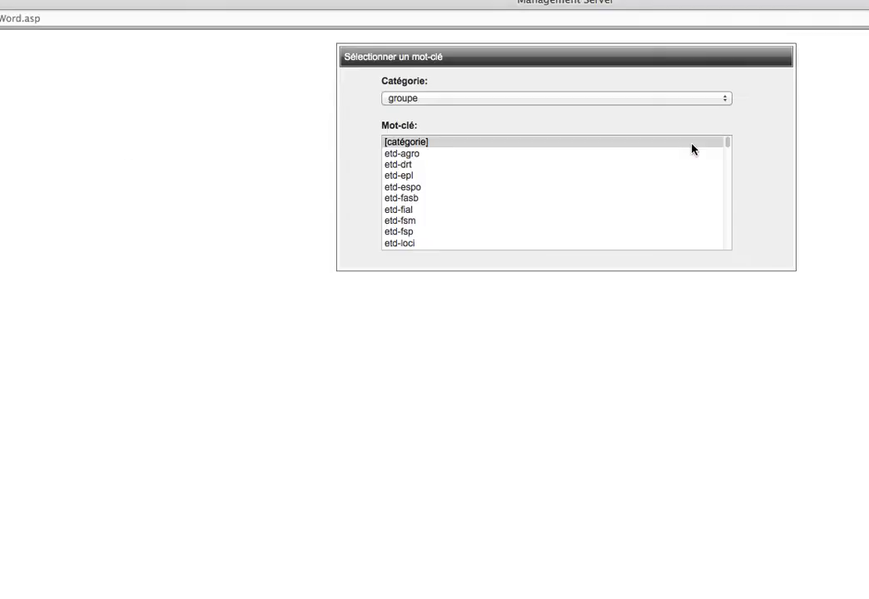
left_click(487, 99)
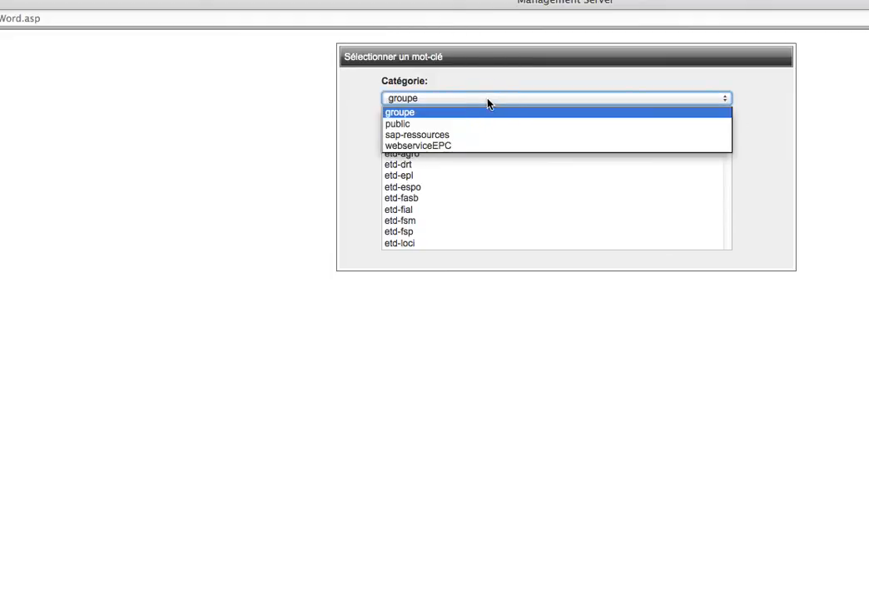
left_click(417, 125)
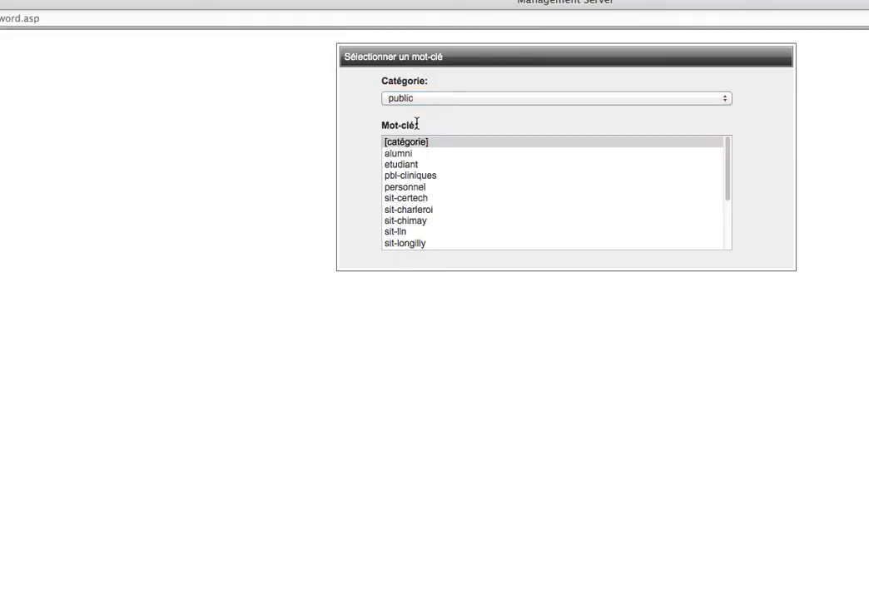
left_click(403, 190)
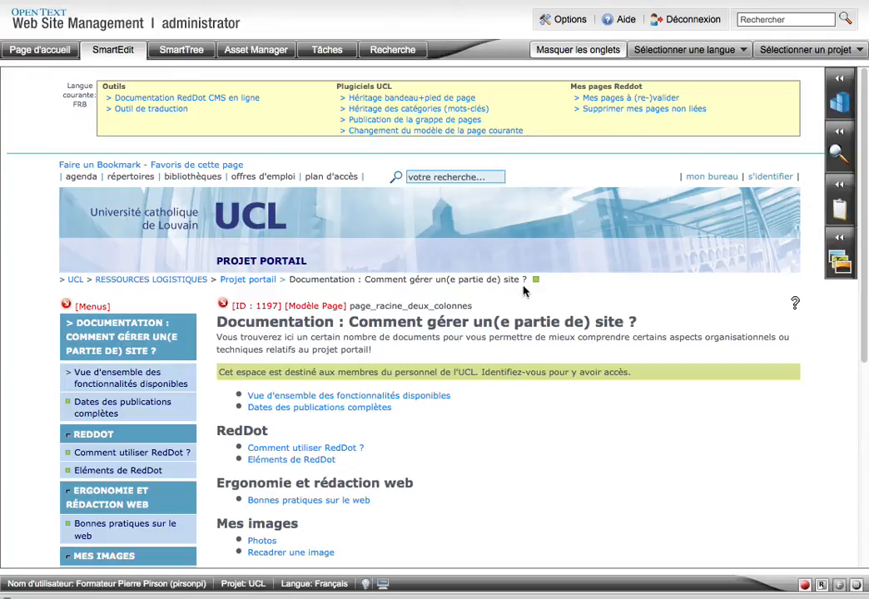
Reopen the documentation page for editing and check its assigned category and its access notice.
mouse_move(535, 280)
left_click(223, 306)
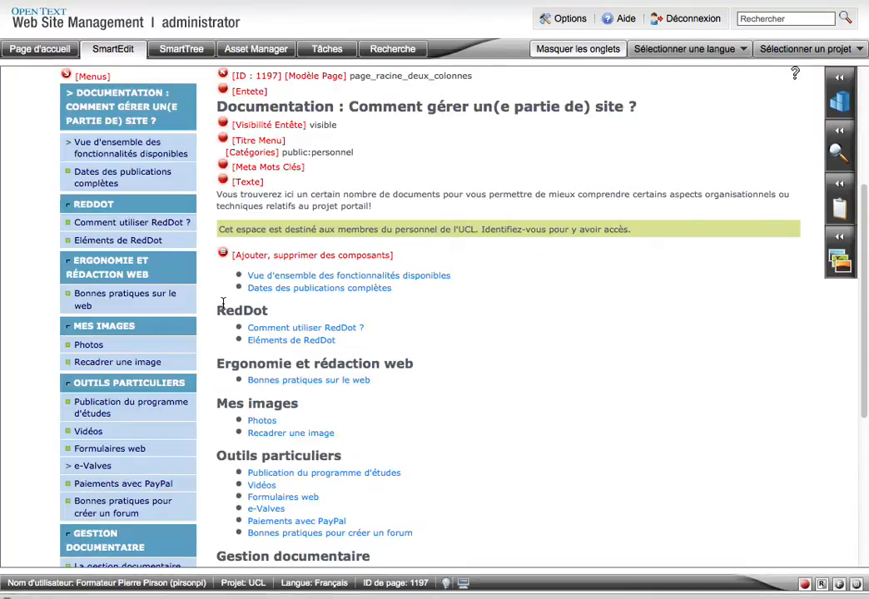
scroll(518, 326, "up", 4)
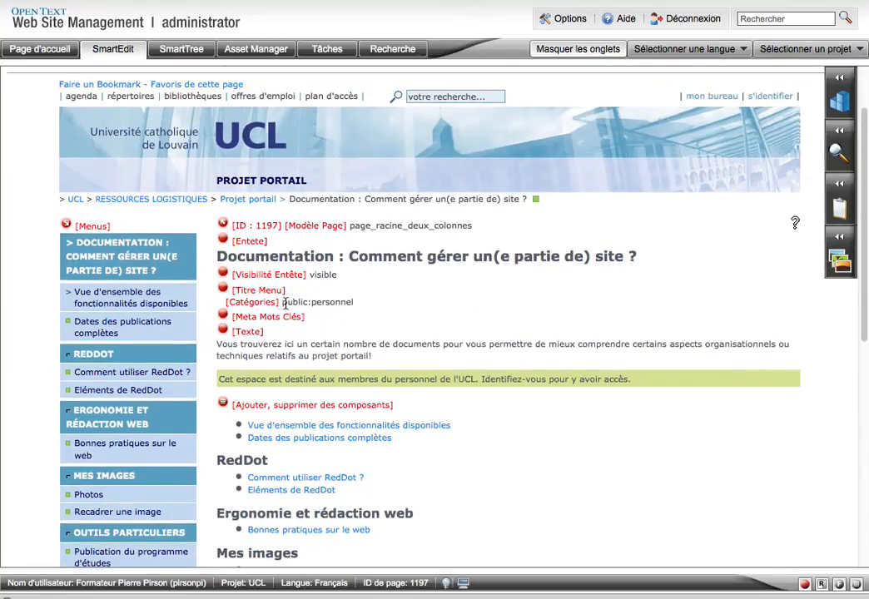
left_click_drag(283, 303, 352, 305)
scroll(561, 372, "down", 3)
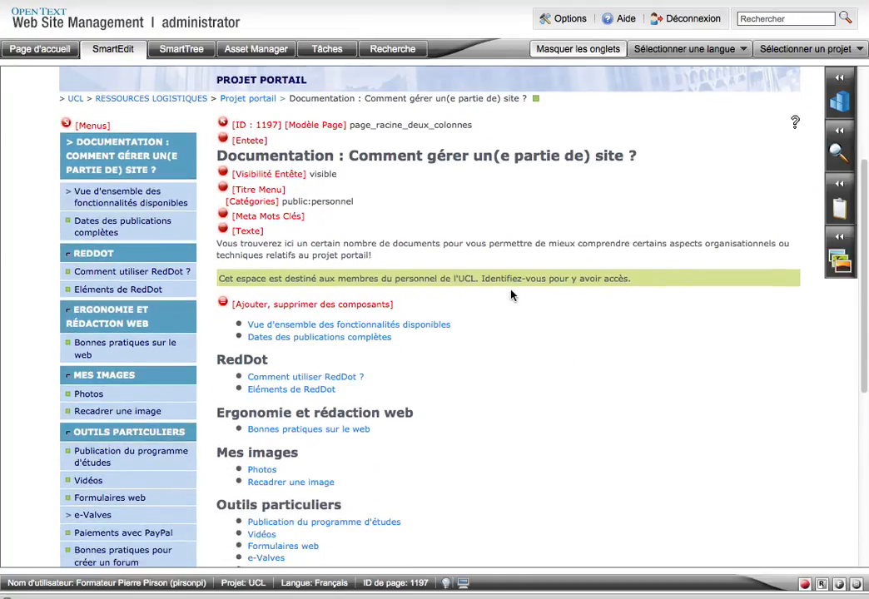
scroll(558, 332, "up", 5)
scroll(559, 329, "down", 5)
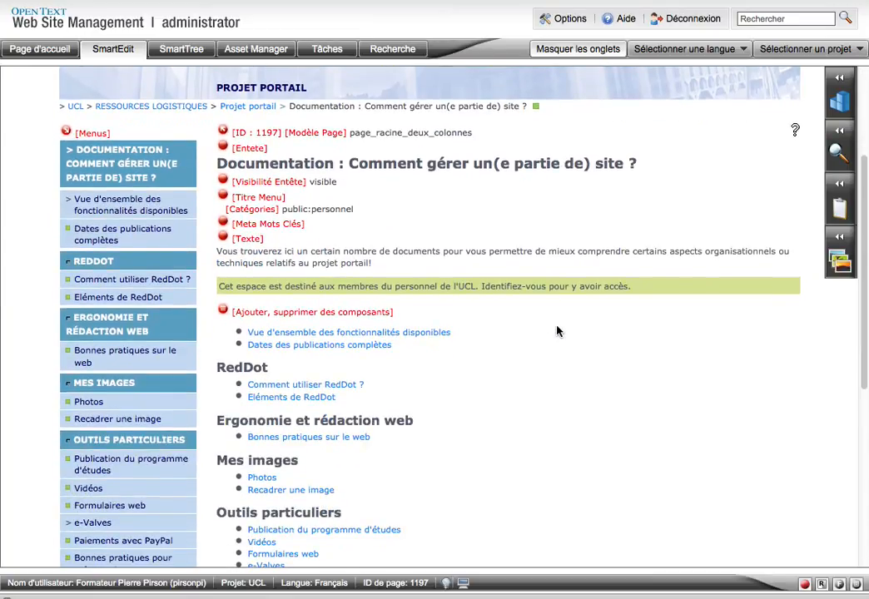
Schedule the page's main link, liste_menu in "Menu Le projet Portail UCL", to appear from 26/09/2013 00:00 without an end date.
right_click(505, 364)
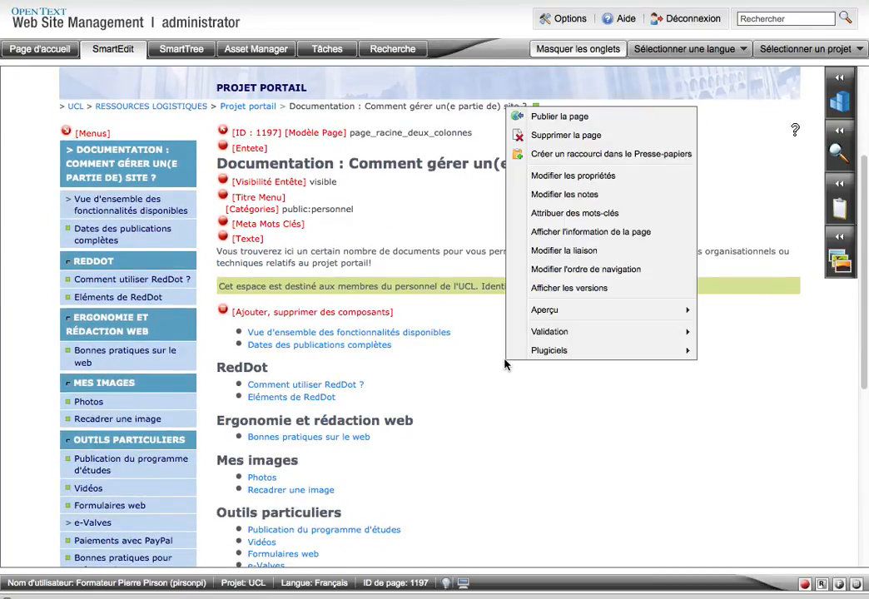
left_click(543, 259)
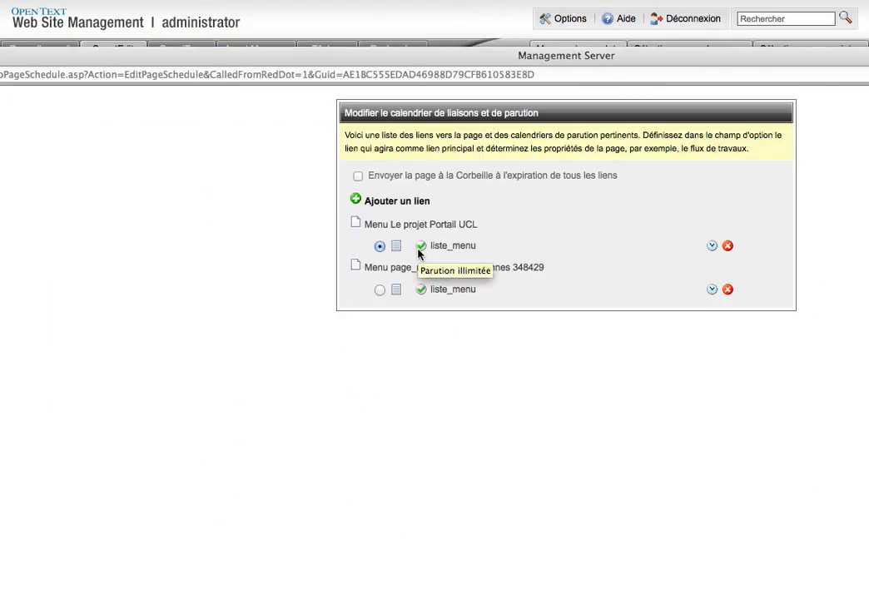
left_click(713, 247)
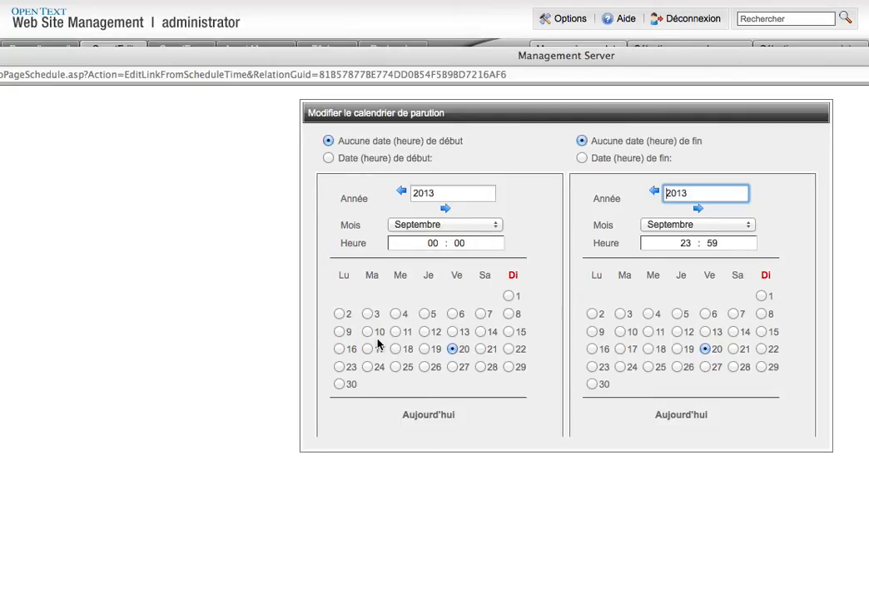
left_click(425, 368)
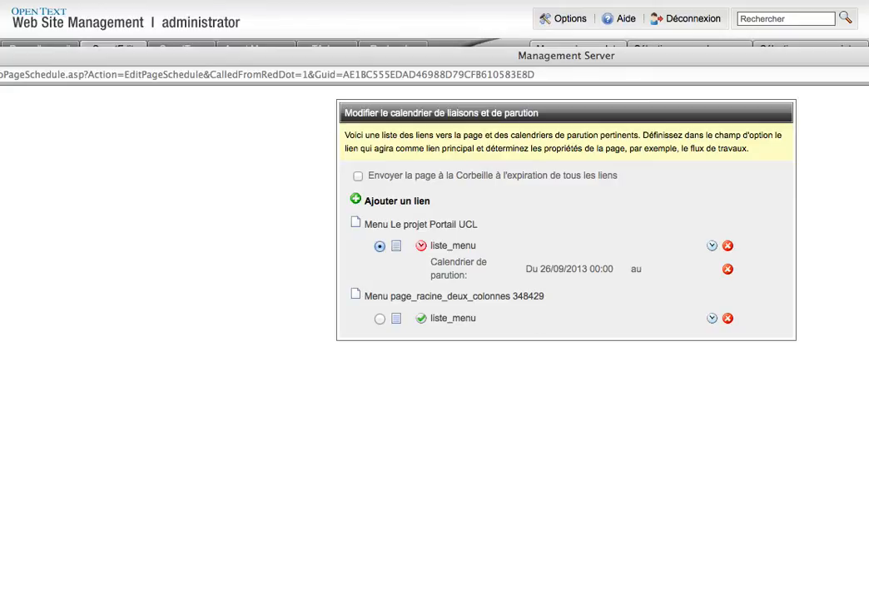
key("super+w")
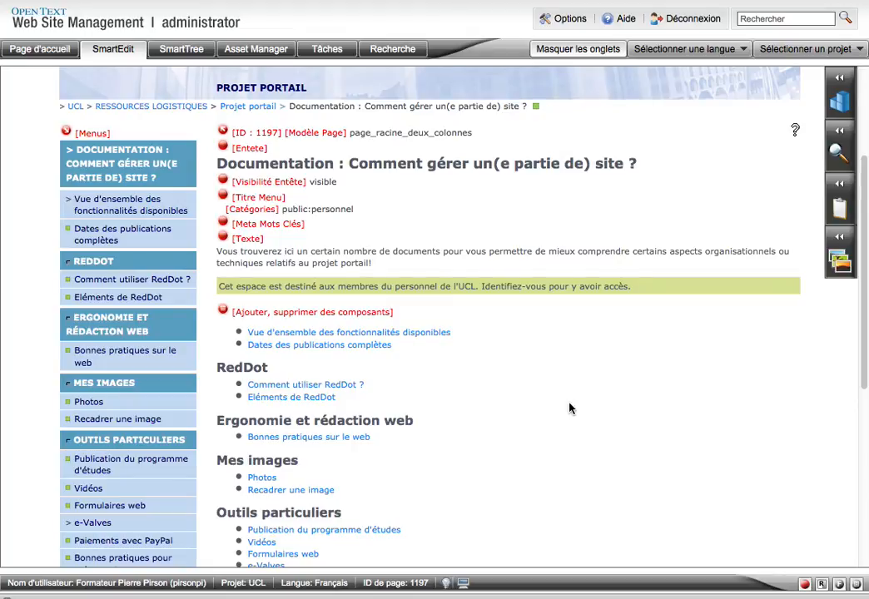
right_click(533, 359)
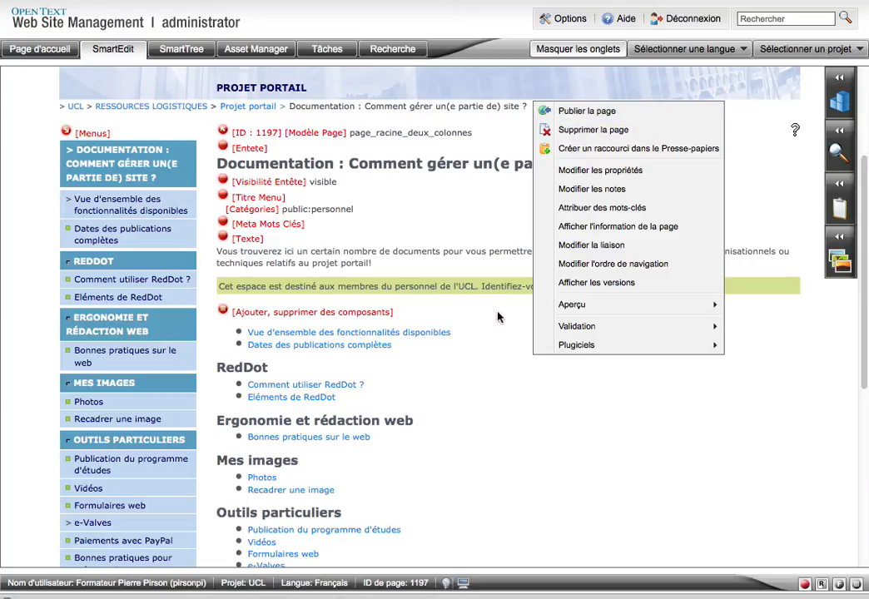
left_click(520, 400)
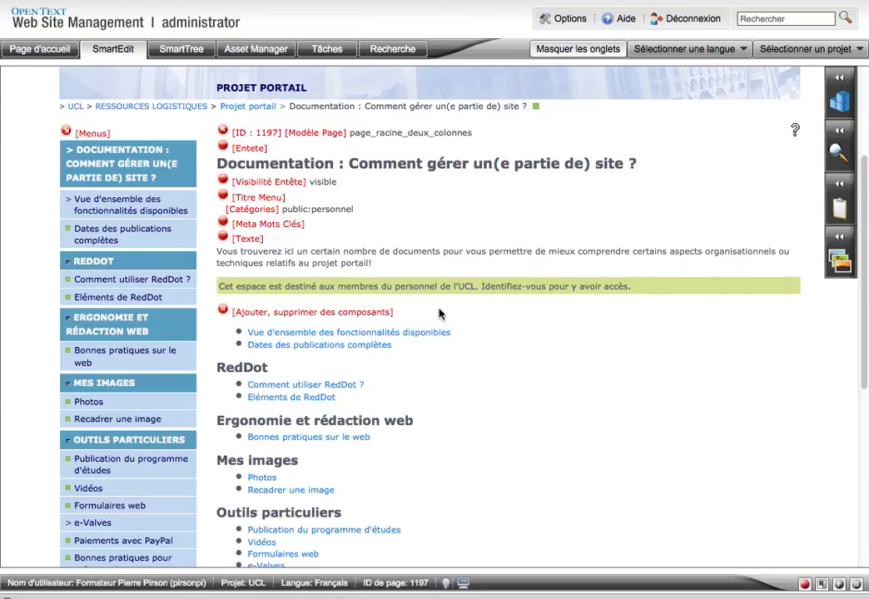
Select the temporarily saved page 38901, "Démarrer le travail dans RedDot", in the task list and bring up its available actions.
left_click(326, 51)
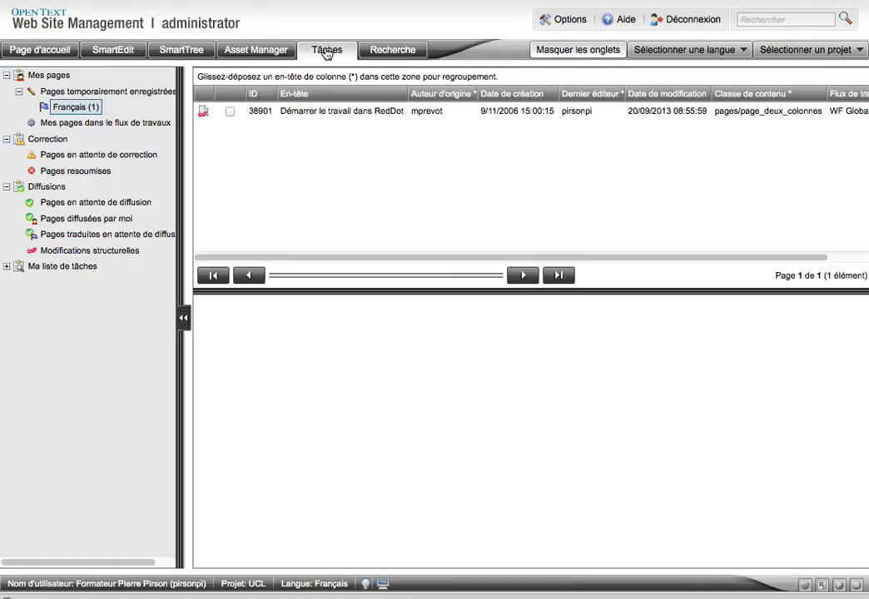
left_click(230, 112)
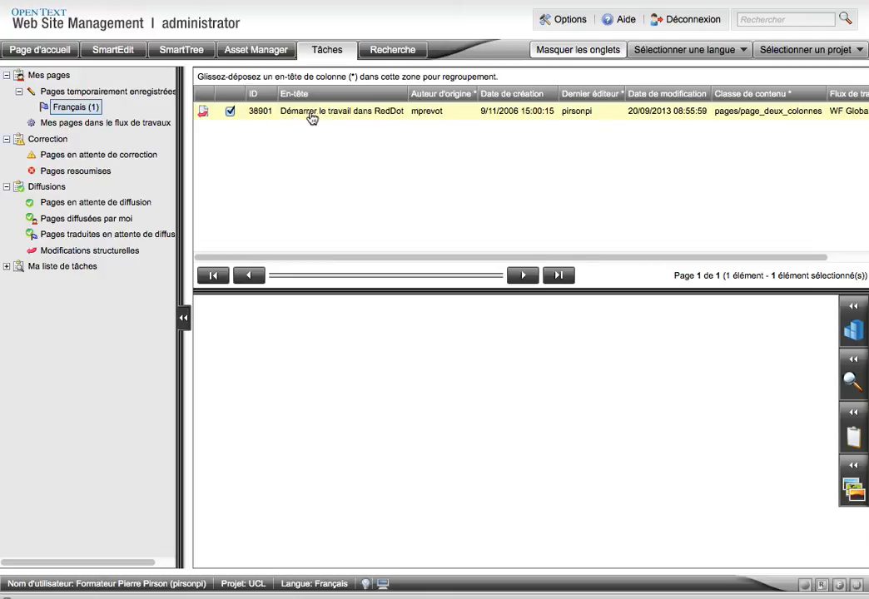
right_click(317, 119)
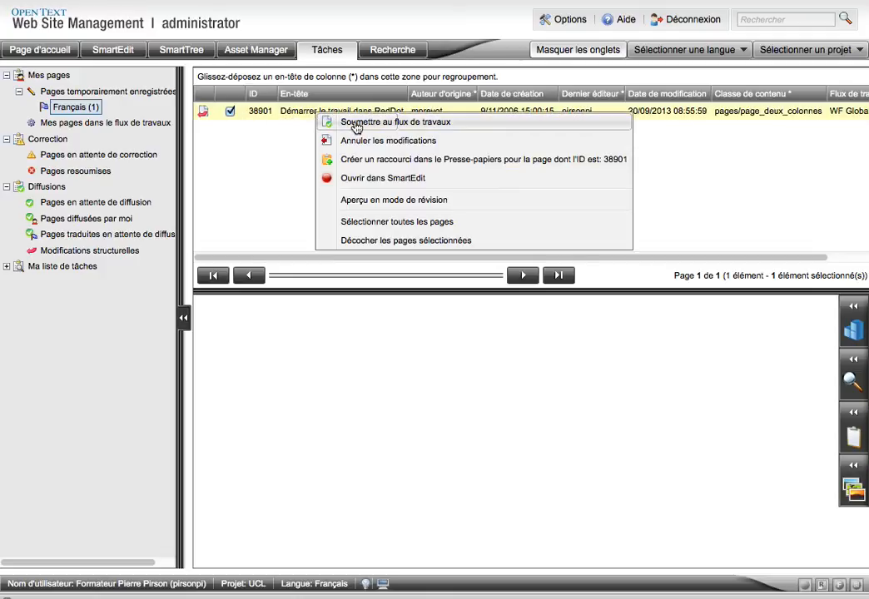